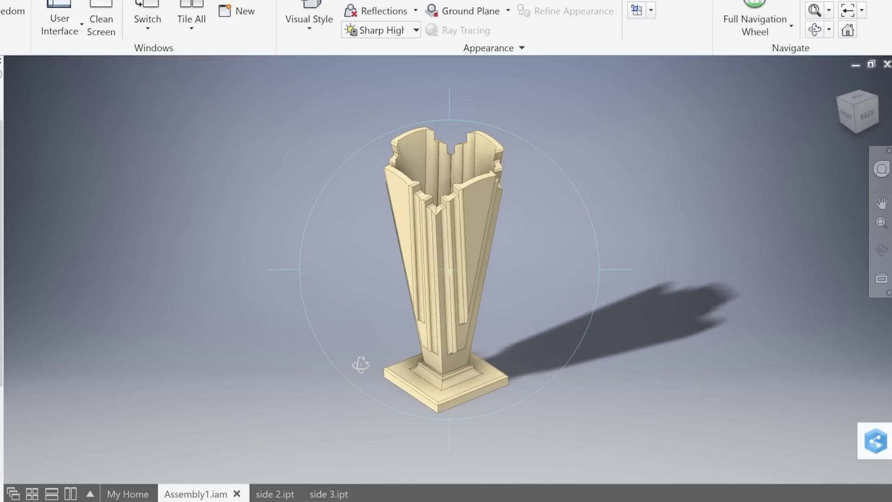
# Examine the vase assembly from another side, and inspect the front, edges and hollow back of the side 3 part
pyautogui.press('Escape')
pyautogui.keyDown('shift'); pyautogui.moveTo(342, 362); pyautogui.dragTo(465, 282, button='middle'); pyautogui.keyUp('shift')
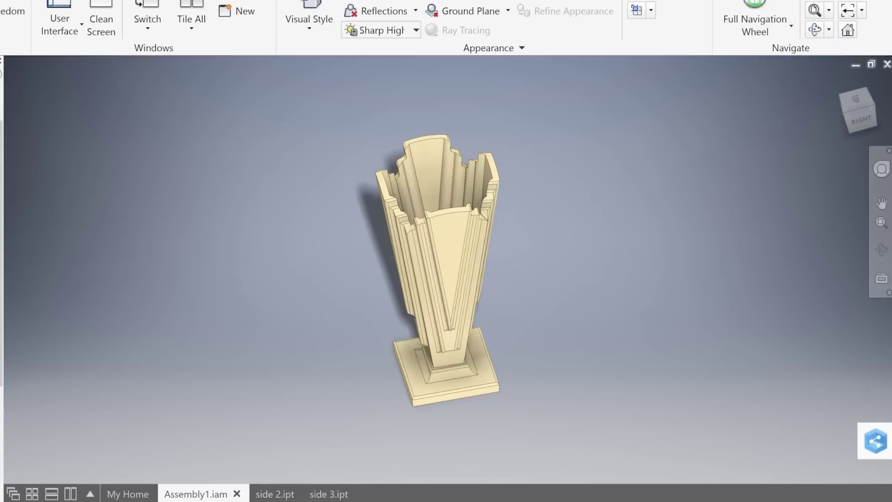
pyautogui.click(328, 494)
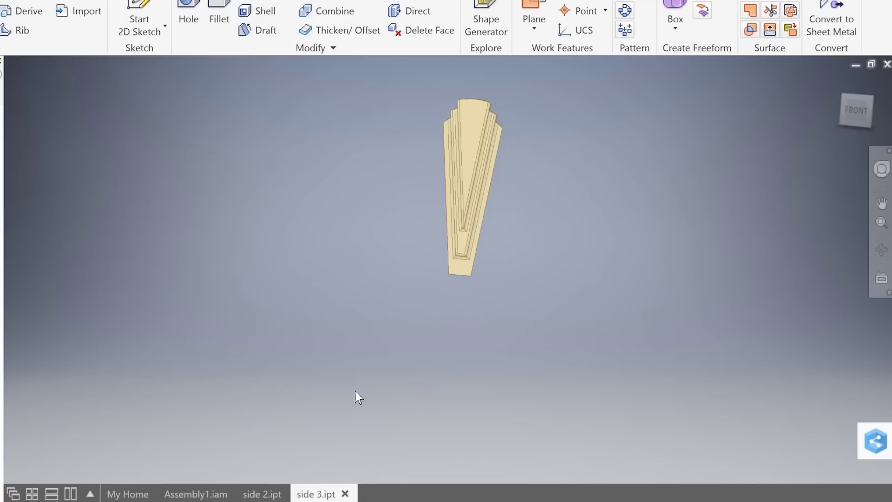
pyautogui.press('F4')
pyautogui.moveTo(388, 322); pyautogui.dragTo(451, 383)
pyautogui.press('Home')
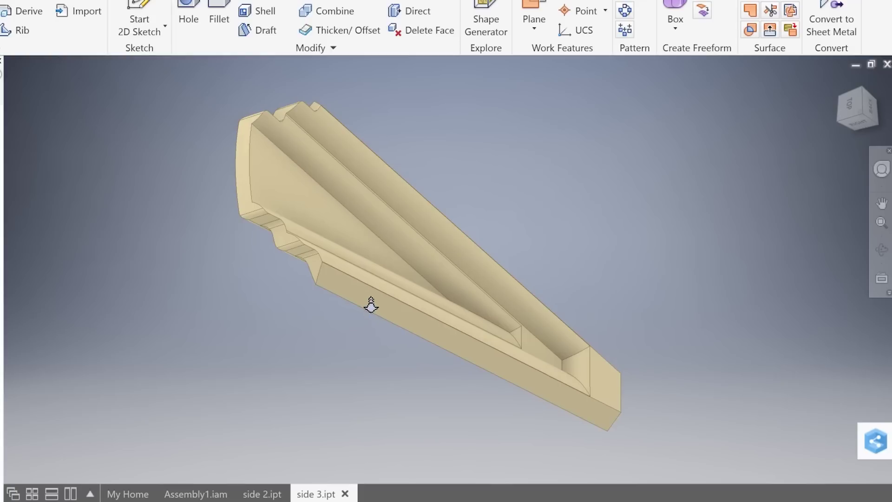
pyautogui.press('F4')
pyautogui.moveTo(366, 287); pyautogui.dragTo(424, 307)
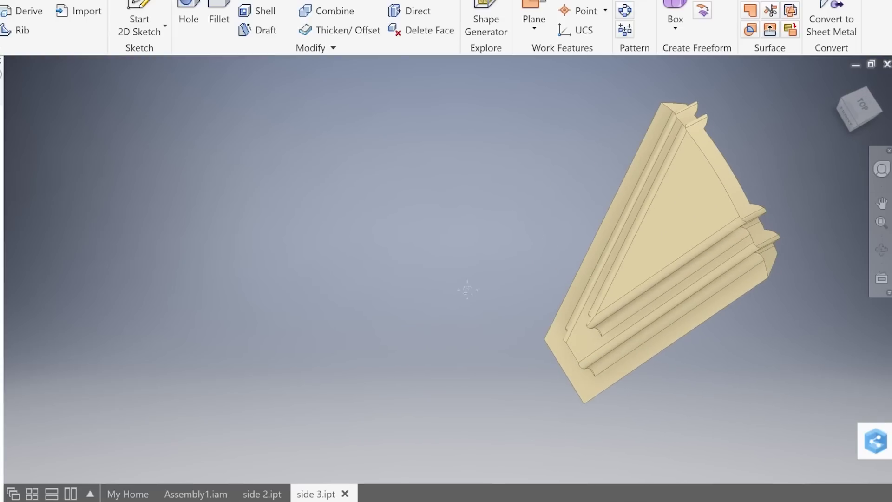
pyautogui.click(645, 204)
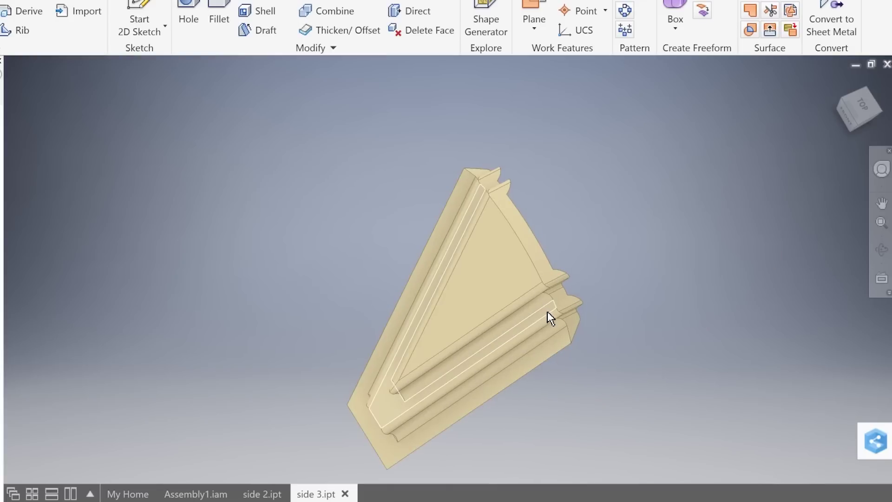
pyautogui.keyDown('shift'); pyautogui.moveTo(565, 239); pyautogui.dragTo(545, 251, button='middle'); pyautogui.keyUp('shift')
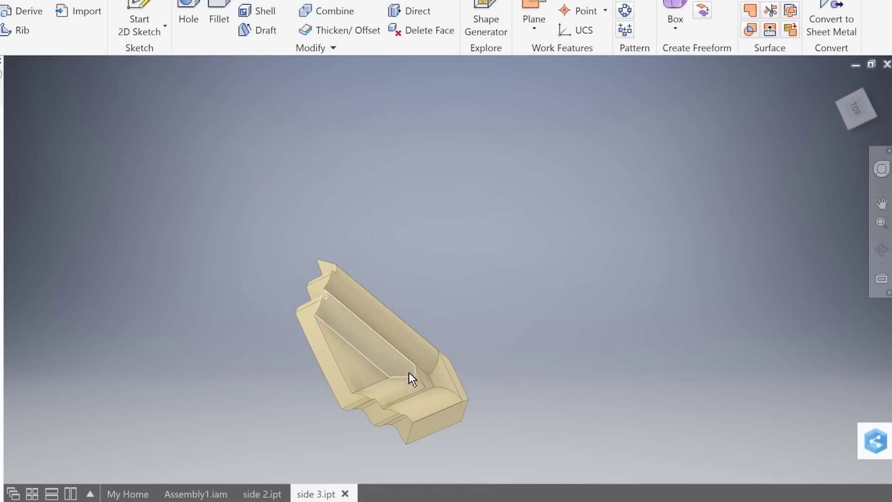
pyautogui.keyDown('shift'); pyautogui.moveTo(321, 370); pyautogui.dragTo(307, 365, button='middle'); pyautogui.keyUp('shift')
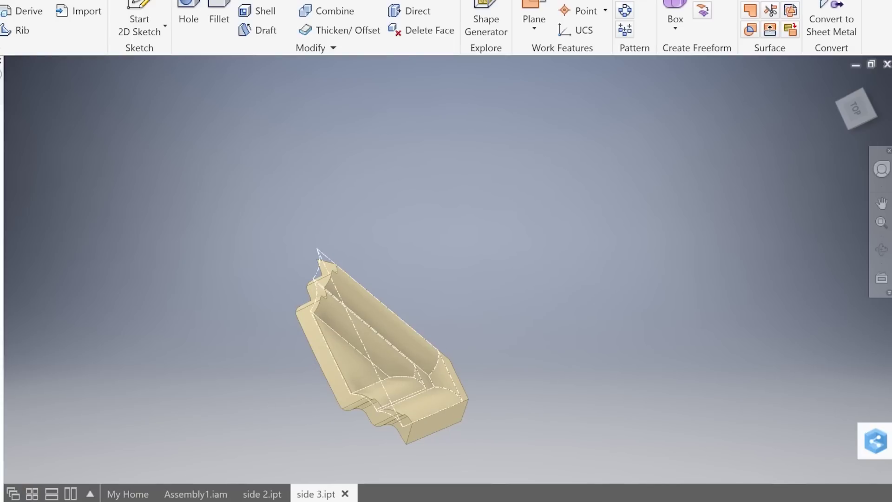
# Open the shell feature of side 3 for editing and examine the hollowed back of the uncut panel
pyautogui.click(2, 385)
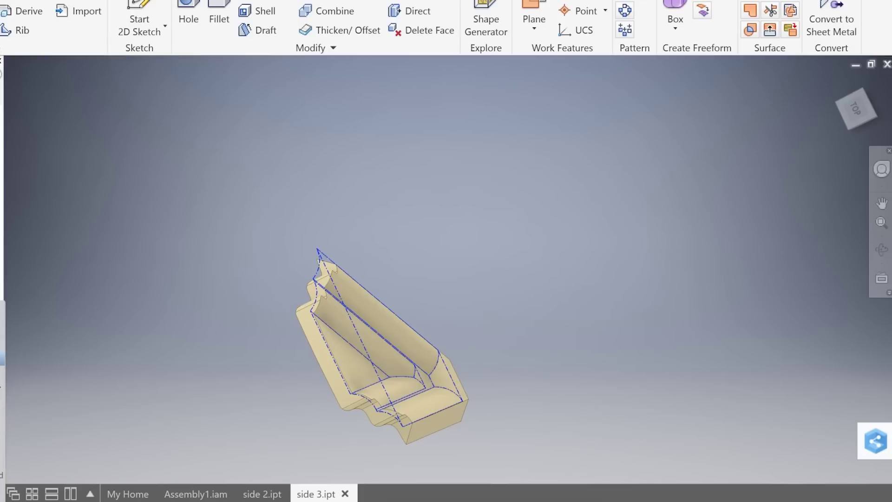
pyautogui.hotkey('ctrl', 'shift', 'h')
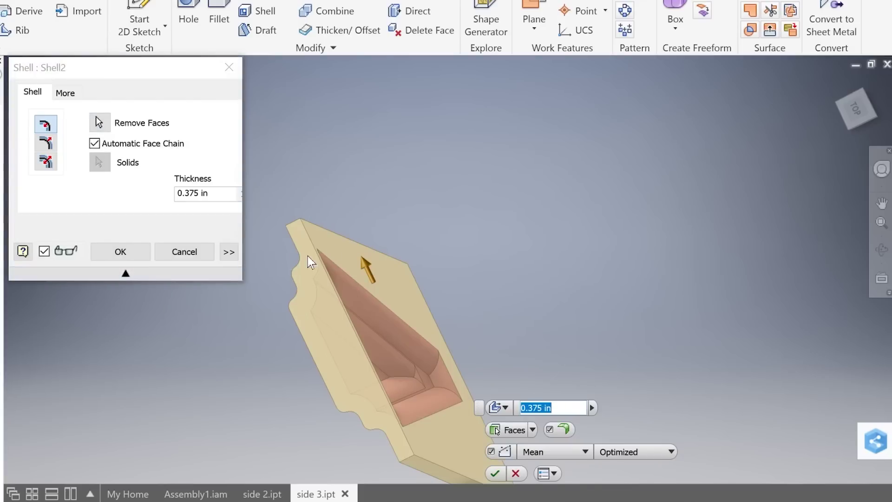
pyautogui.keyDown('shift'); pyautogui.moveTo(404, 252); pyautogui.dragTo(445, 224, button='middle'); pyautogui.keyUp('shift')
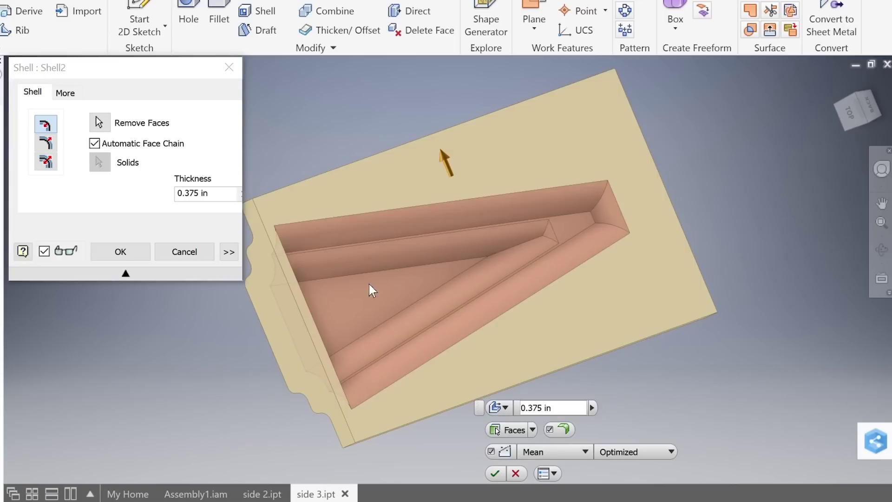
pyautogui.press('F4')
pyautogui.moveTo(399, 292); pyautogui.dragTo(402, 338)
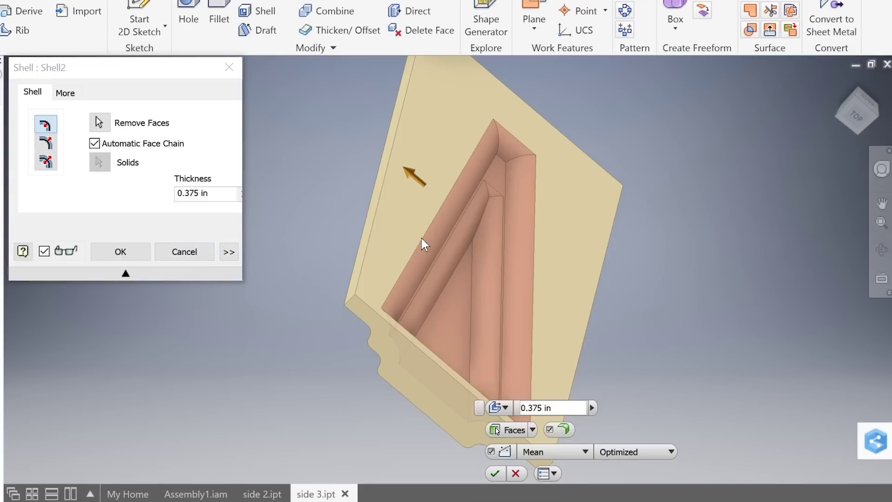
pyautogui.keyDown('shift'); pyautogui.moveTo(422, 239); pyautogui.dragTo(197, 274, button='middle'); pyautogui.keyUp('shift')
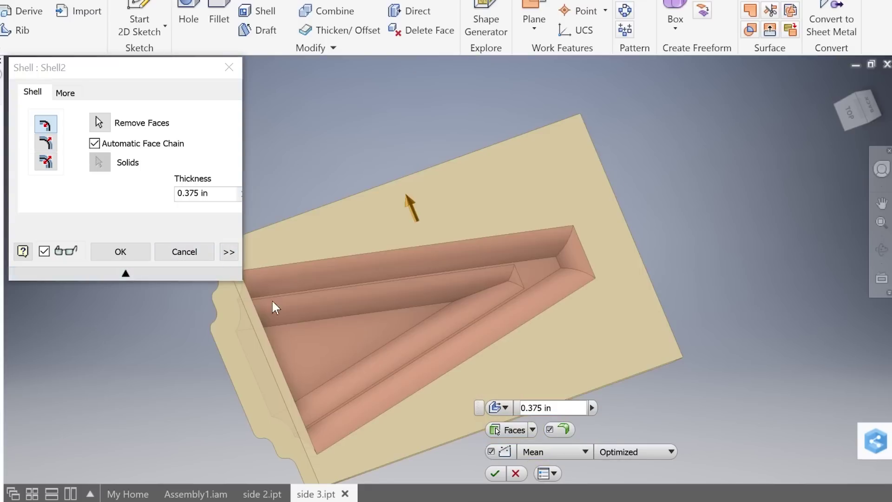
pyautogui.press('Return')
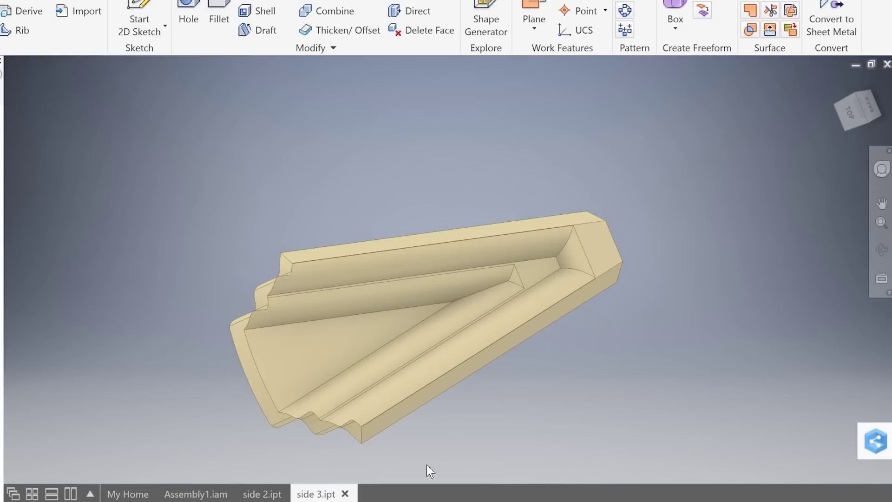
# Switch to the side 2 part and examine the stepped front and hollowed back of its rectangular panel
pyautogui.click(278, 492)
pyautogui.press('F4')
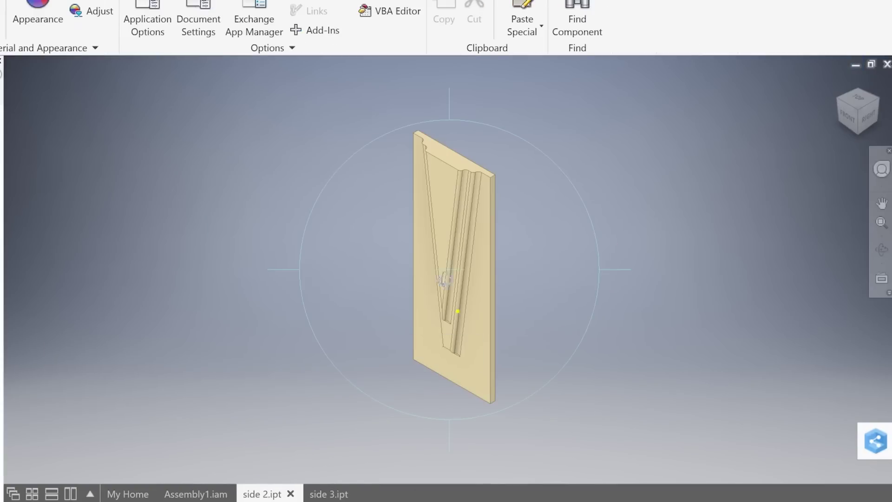
pyautogui.moveTo(523, 231); pyautogui.dragTo(508, 224)
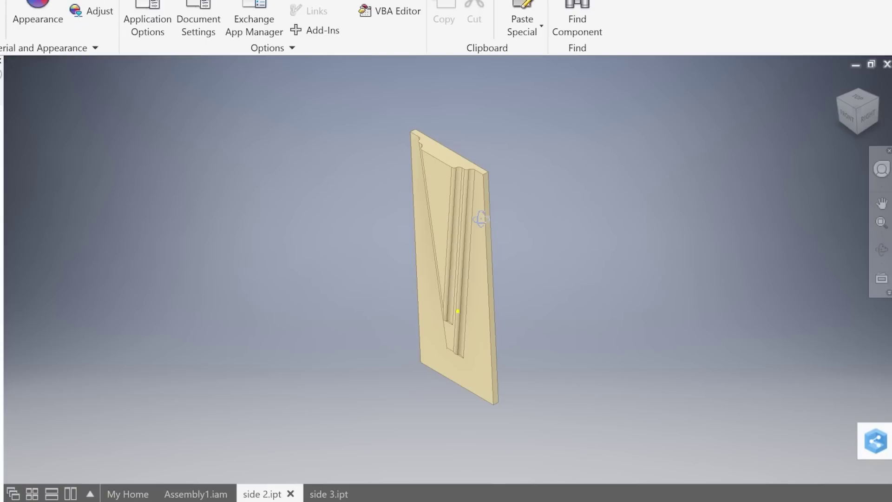
pyautogui.keyDown('shift'); pyautogui.moveTo(481, 219); pyautogui.dragTo(386, 235, button='middle'); pyautogui.keyUp('shift')
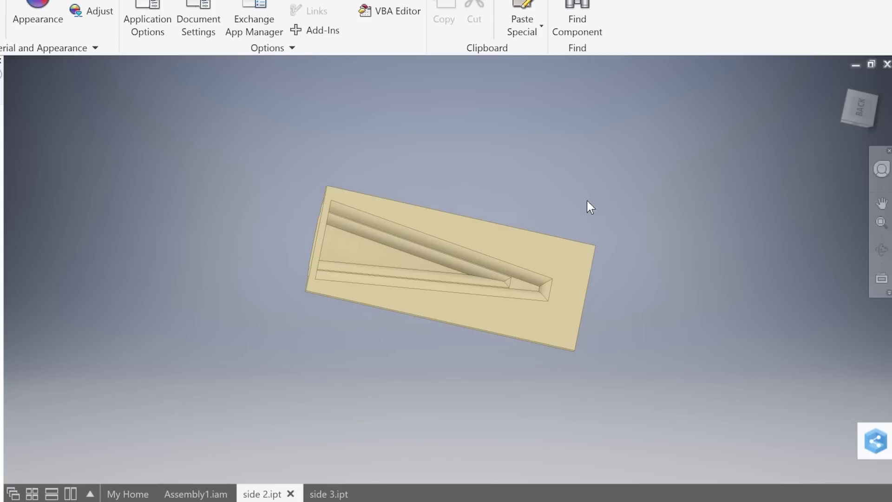
pyautogui.press('F4')
pyautogui.moveTo(481, 239); pyautogui.dragTo(477, 240)
# Return to Assembly1 and examine the vase's four joined sides, corner edges, open rim and base from several angles
pyautogui.click(202, 494)
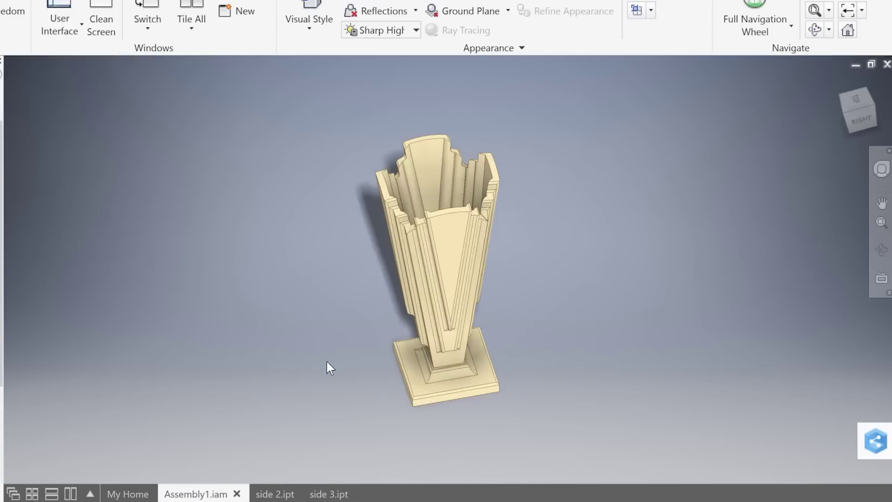
pyautogui.press('F4')
pyautogui.moveTo(440, 254); pyautogui.dragTo(458, 266)
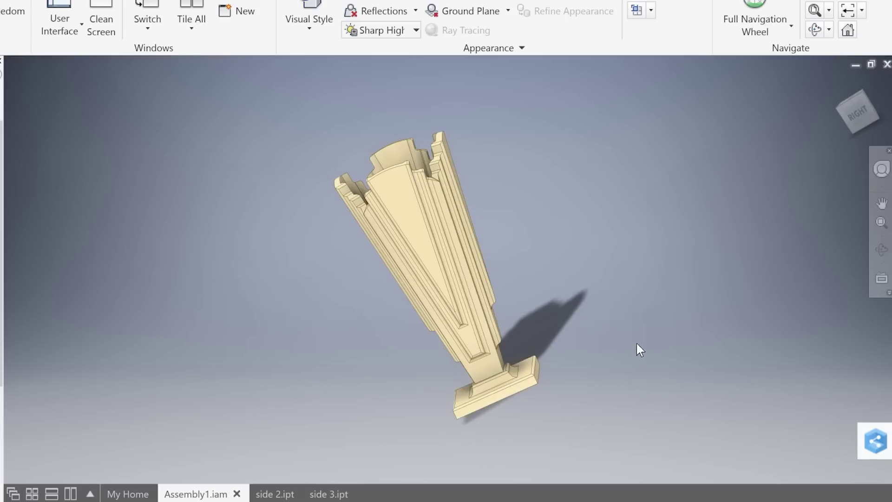
pyautogui.press('F6')
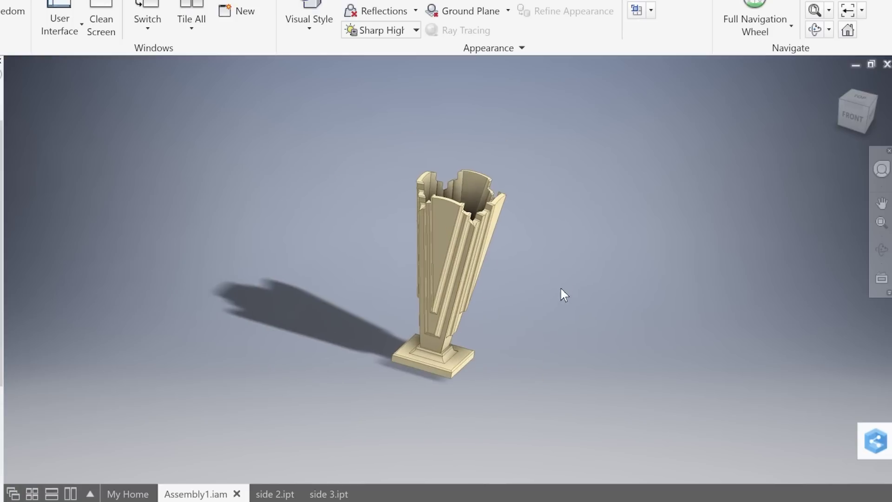
pyautogui.press('F4')
pyautogui.moveTo(548, 275)
pyautogui.mouseDown()
pyautogui.moveTo(503, 284)
pyautogui.moveTo(496, 295)
pyautogui.moveTo(533, 272)
pyautogui.mouseUp()
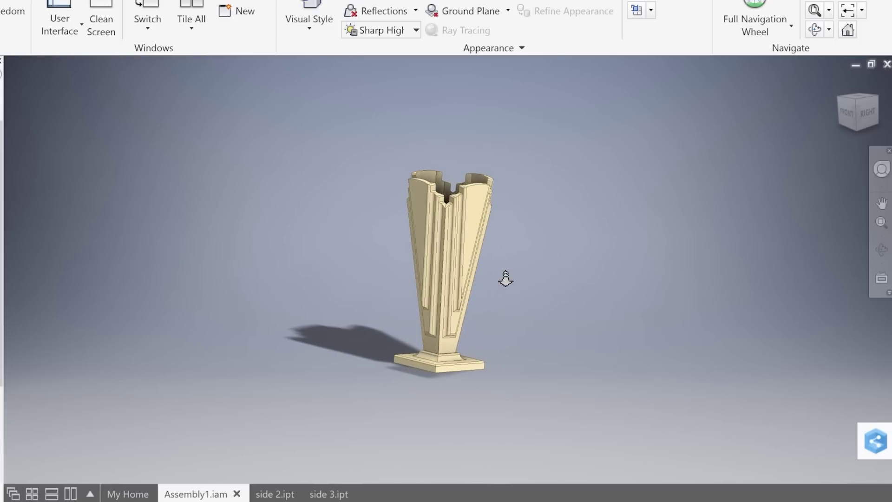
pyautogui.scroll(5, 507, 283)
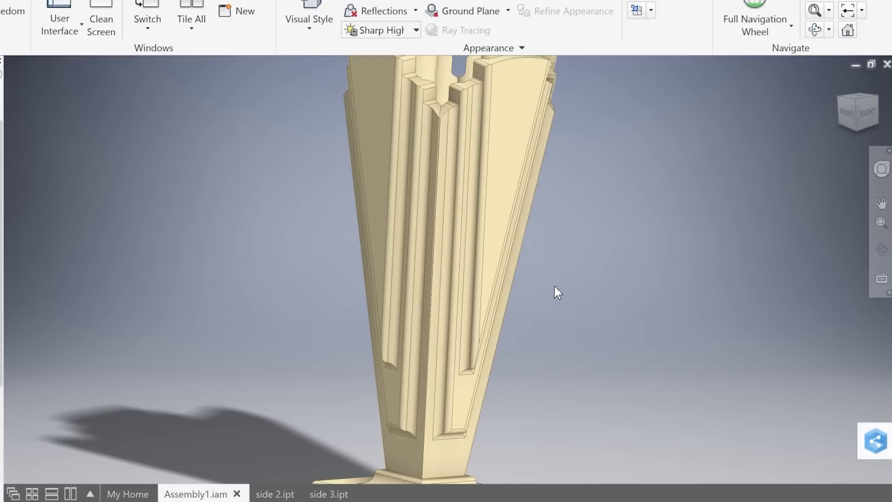
pyautogui.press('F4')
pyautogui.scroll(-2, 550, 308)
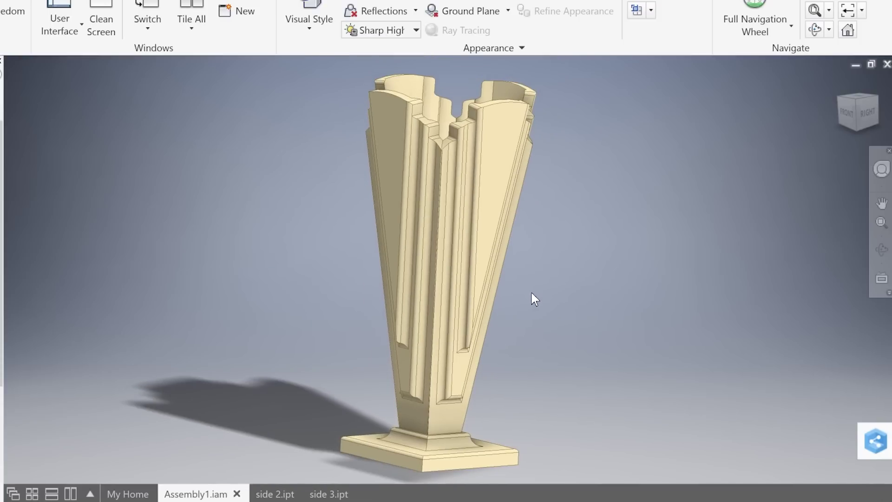
pyautogui.moveTo(537, 289); pyautogui.dragTo(538, 302)
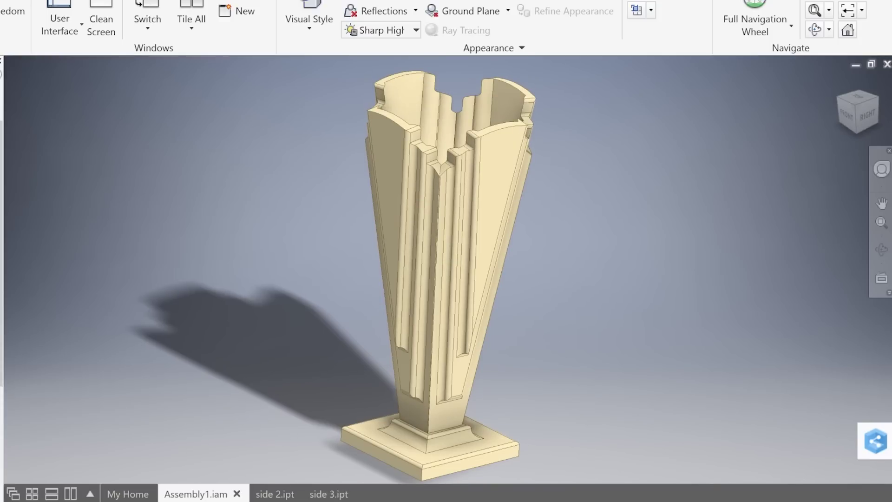
# Bring up the side 2 part to view its rectangular front panel
pyautogui.click(273, 493)
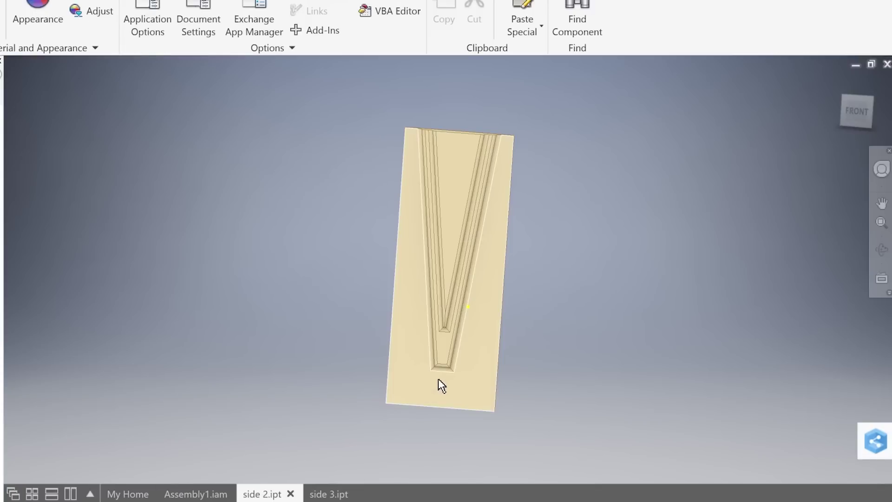